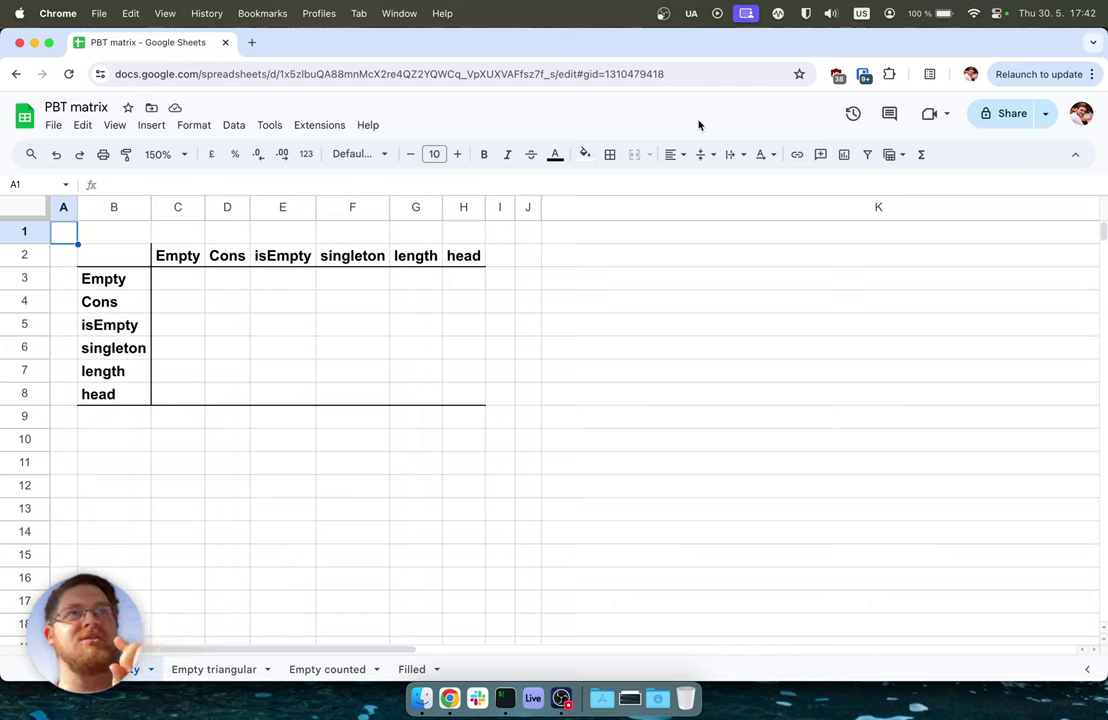
Point out the isEmpty row, then open the elm/core List module docs in a new tab
click(133, 332)
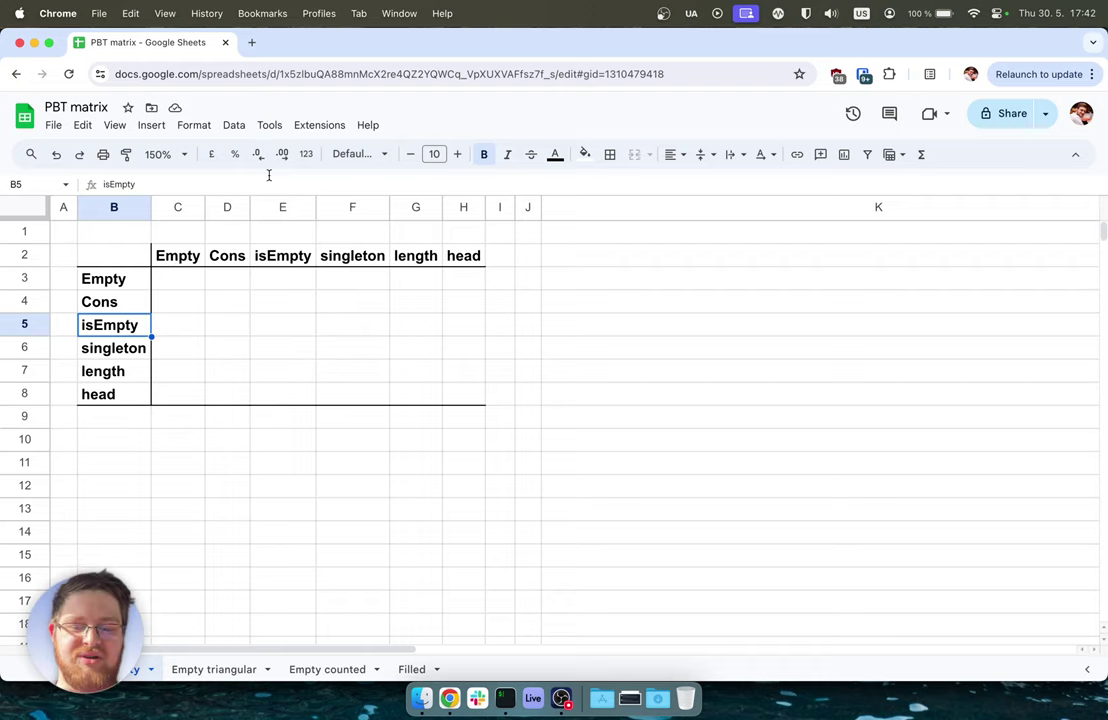
key(super+t)
text(package.elm-lang.org)
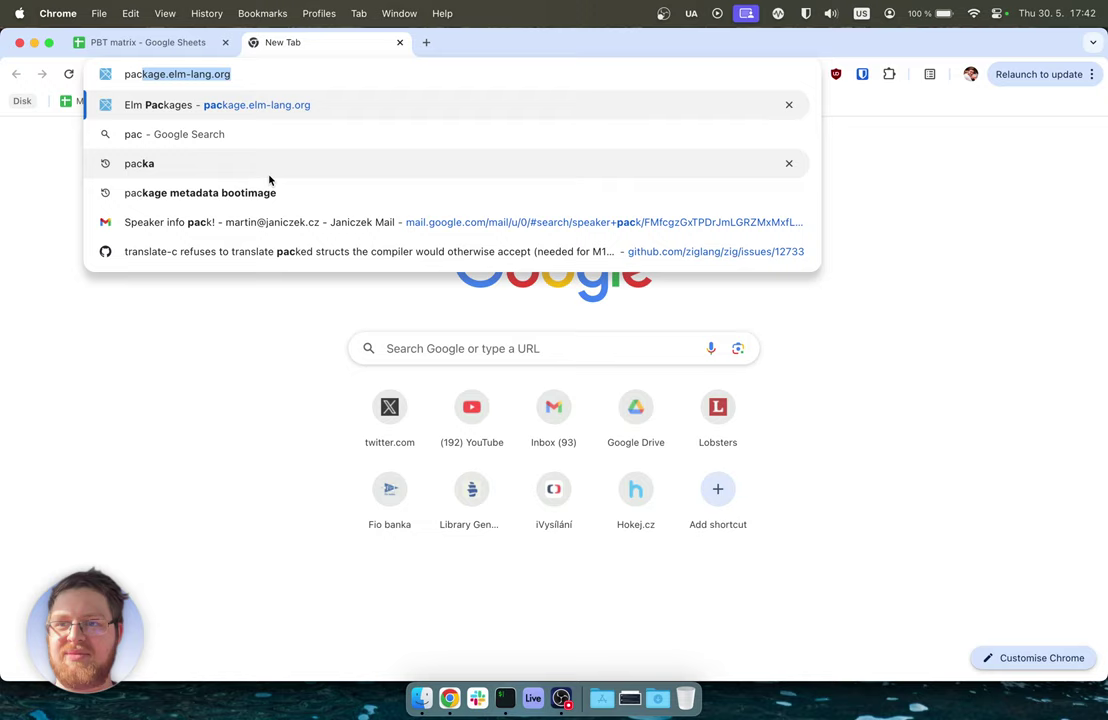
key(Return)
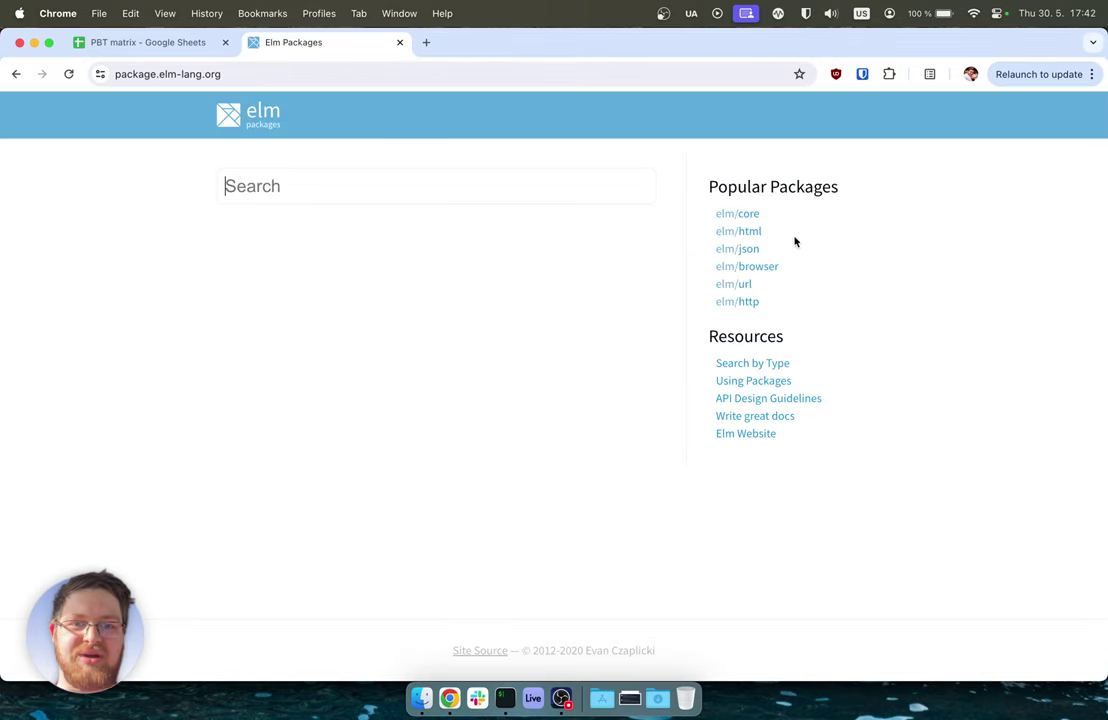
click(748, 216)
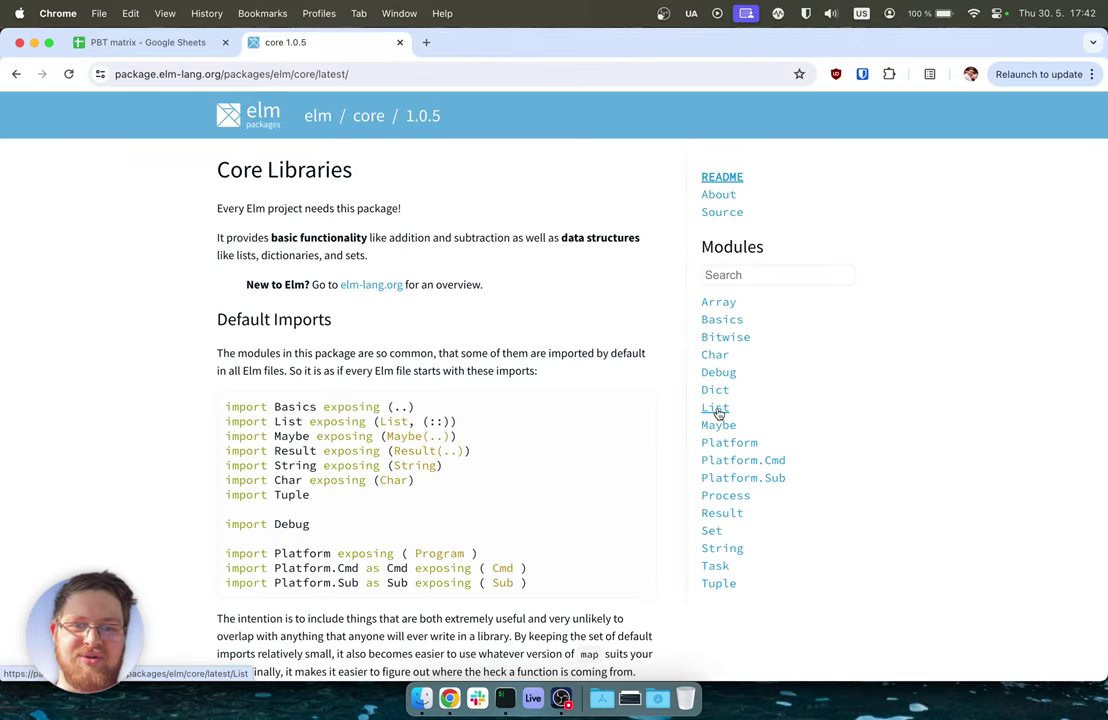
click(715, 407)
Skim the List documentation and return to the PBT matrix spreadsheet
mouse_move(412, 433)
mouse_down()
mouse_move(242, 242)
mouse_move(247, 385)
mouse_up()
click(591, 507)
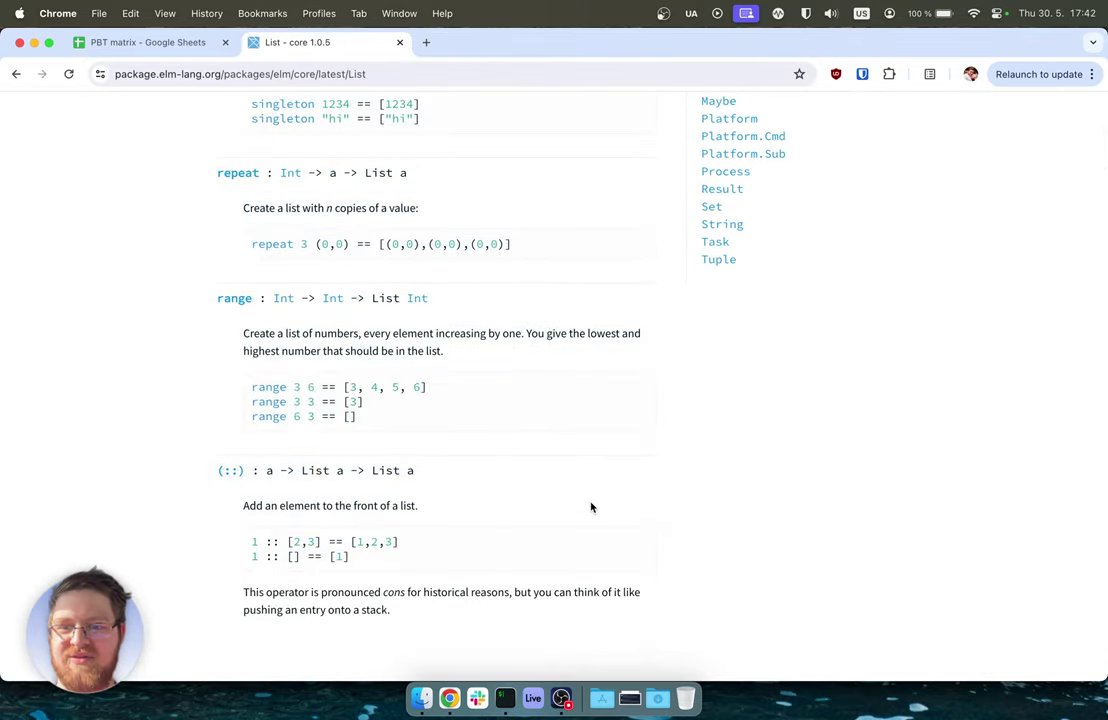
scroll(591, 495, down, 20)
key(ctrl+shift+Tab)
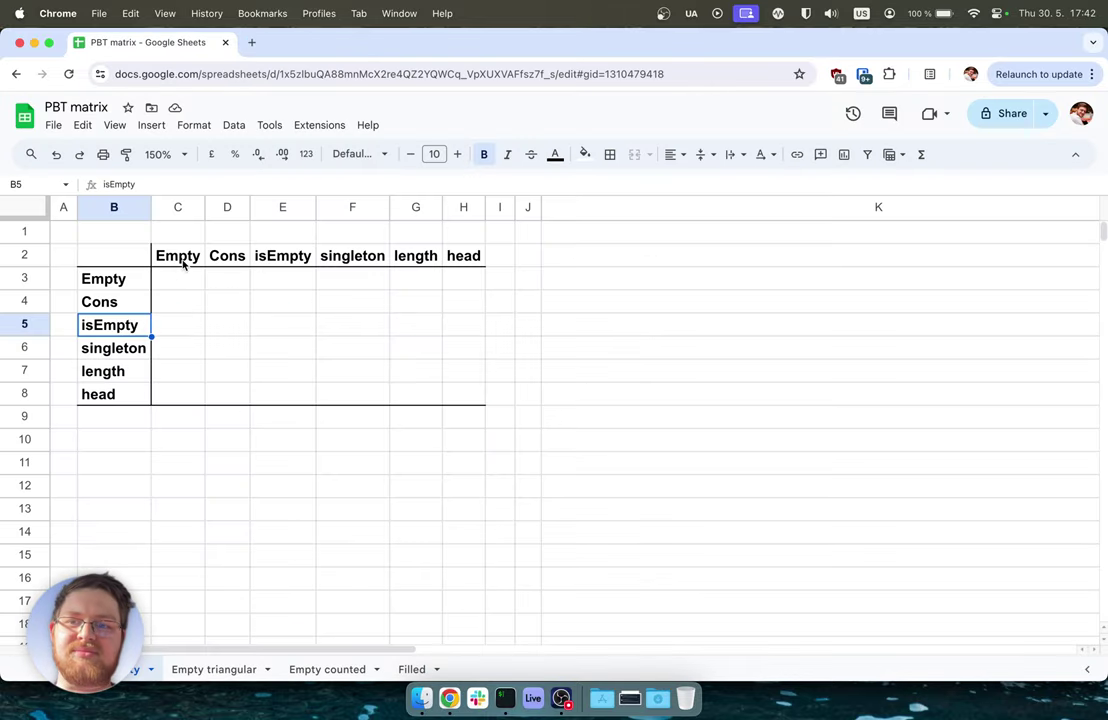
click(168, 262)
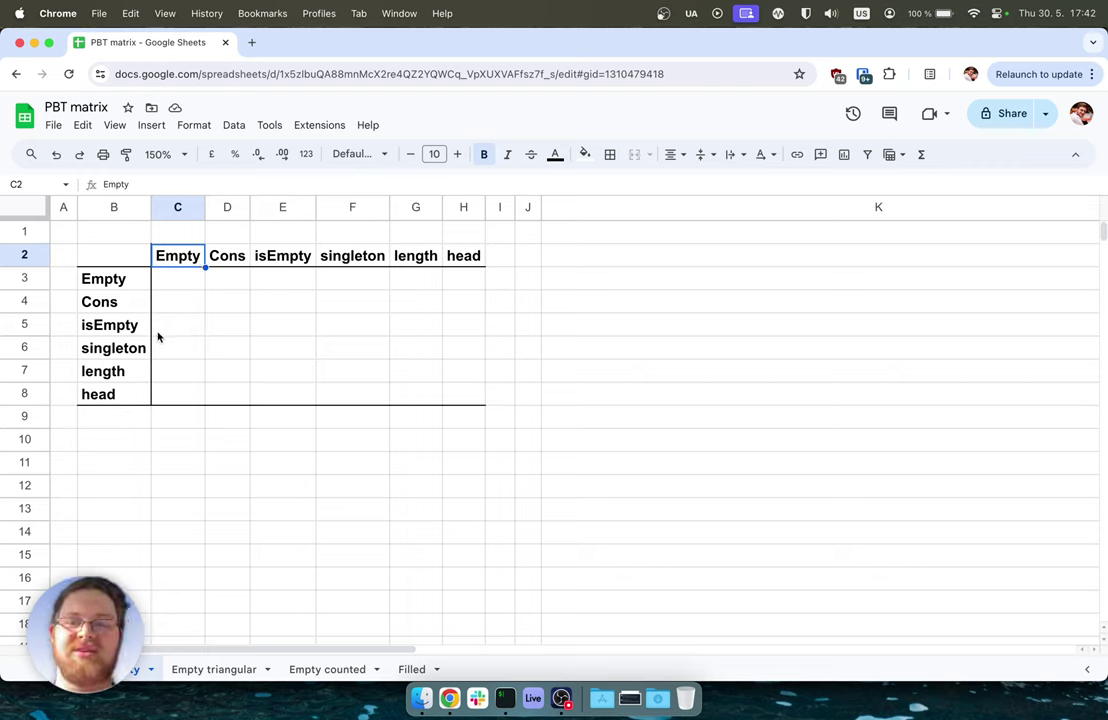
click(116, 285)
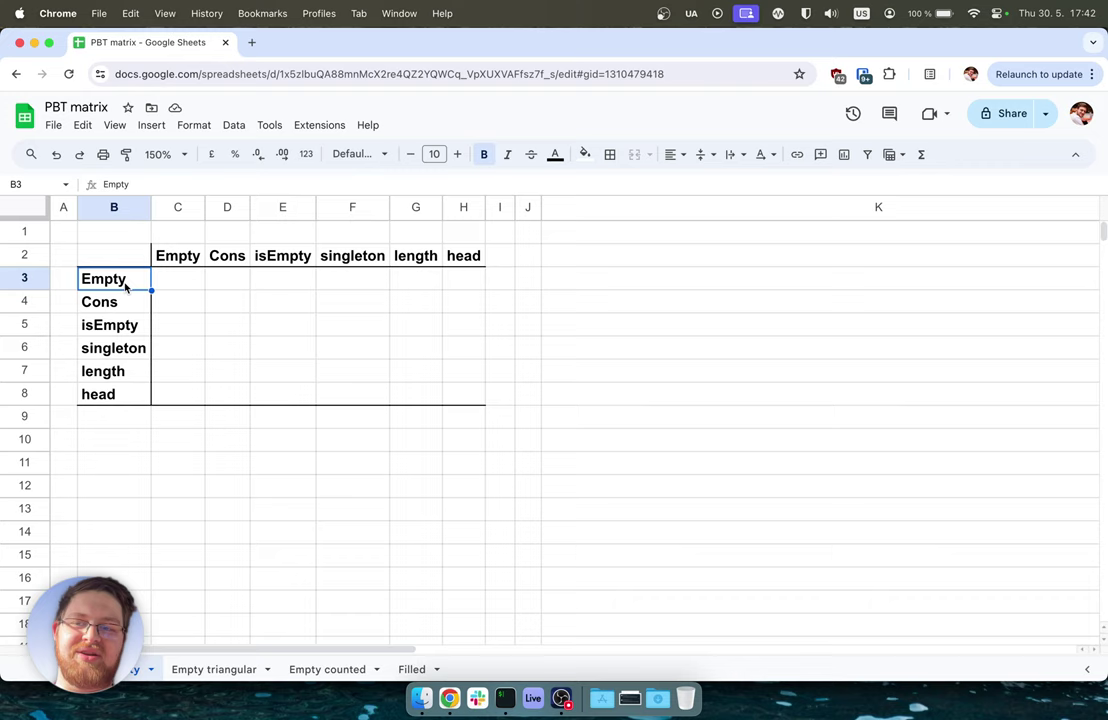
super+click(416, 257)
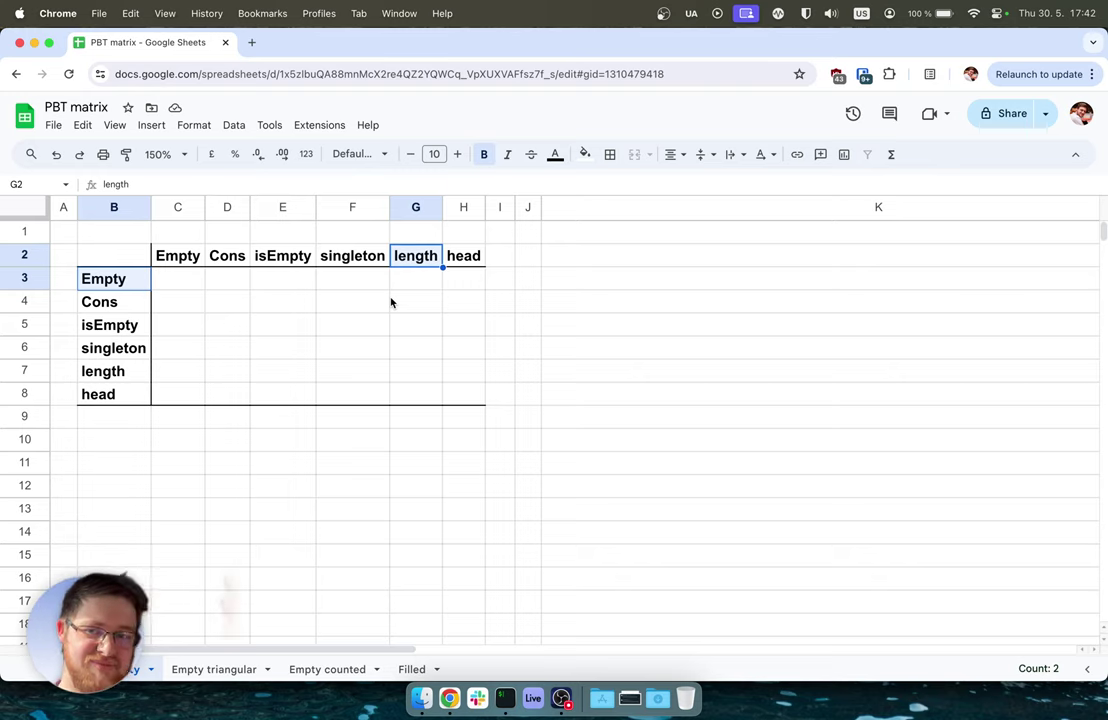
click(276, 256)
super+click(128, 281)
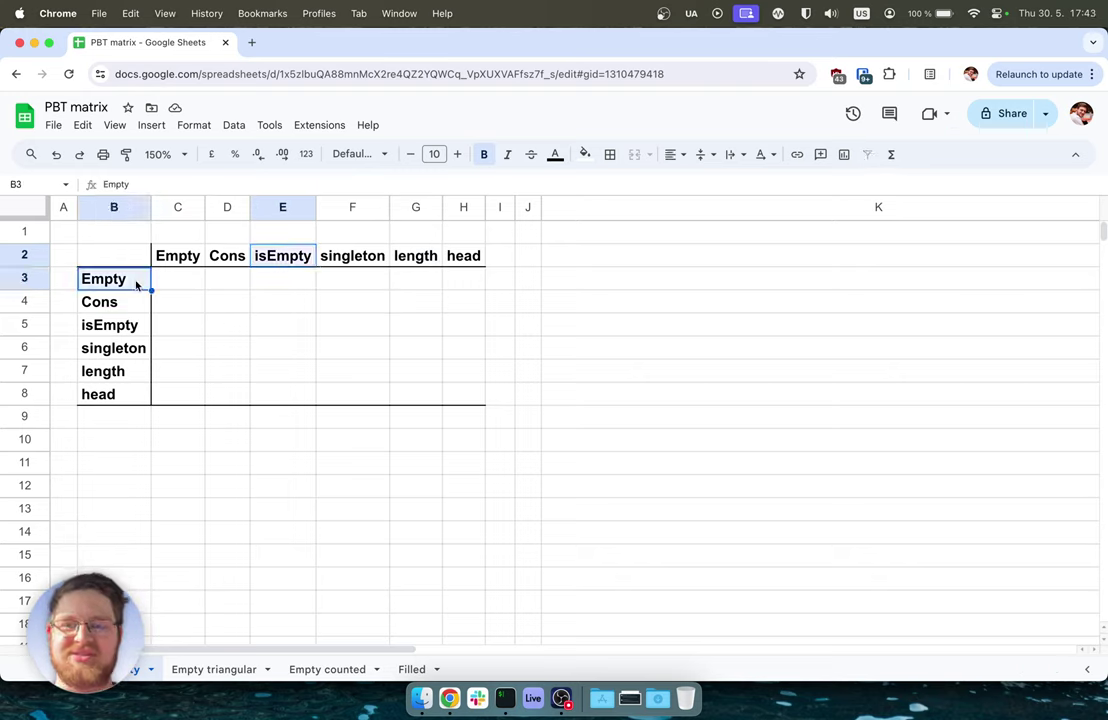
click(210, 299)
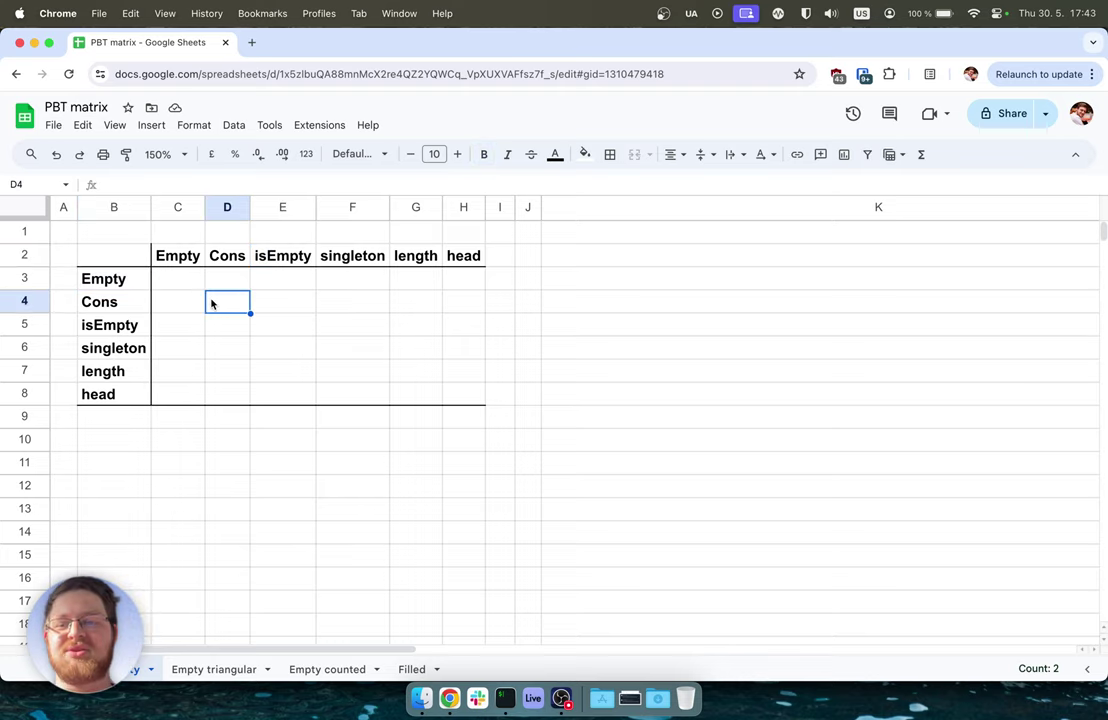
click(137, 259)
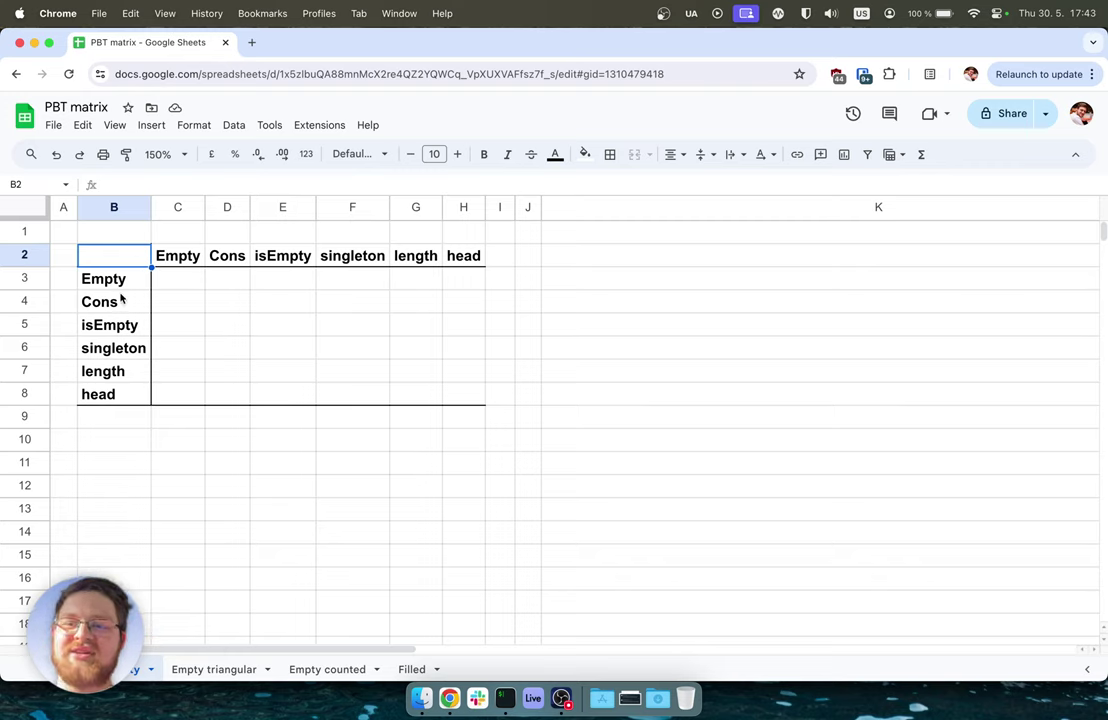
click(112, 281)
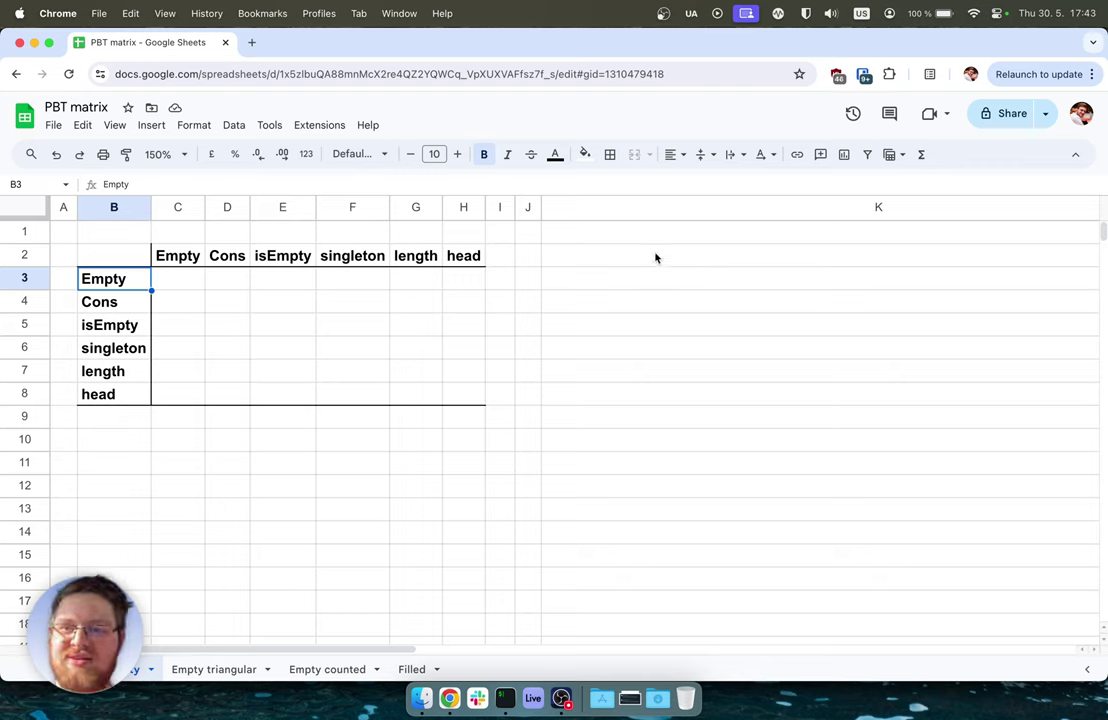
super+click(335, 262)
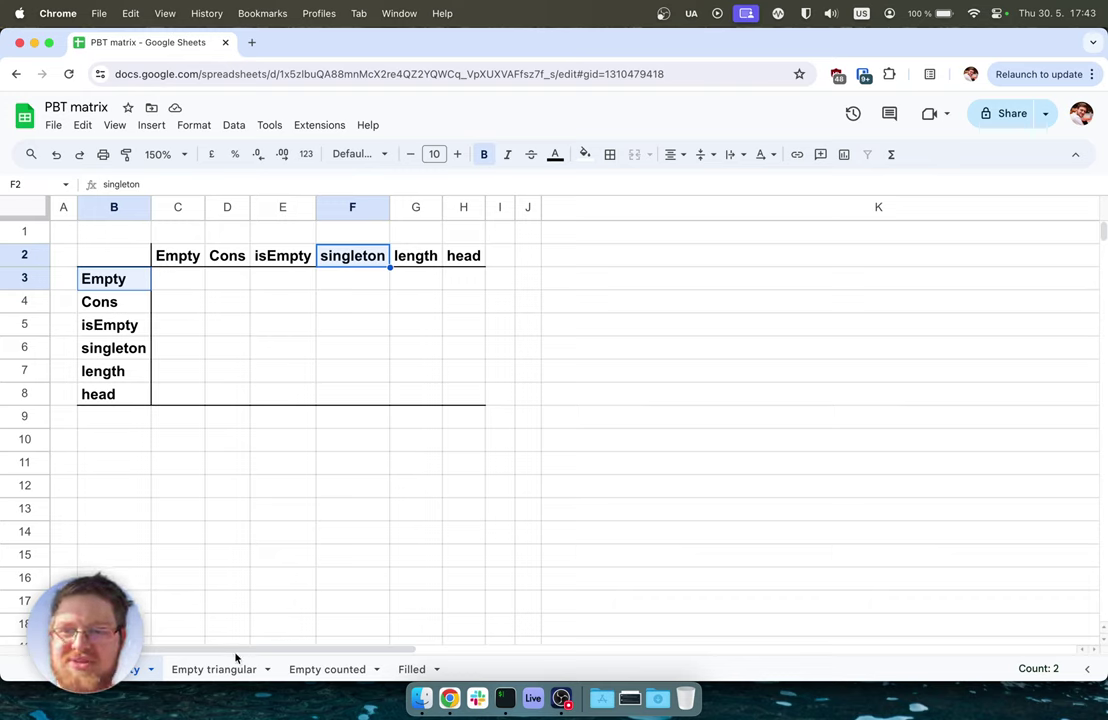
click(207, 667)
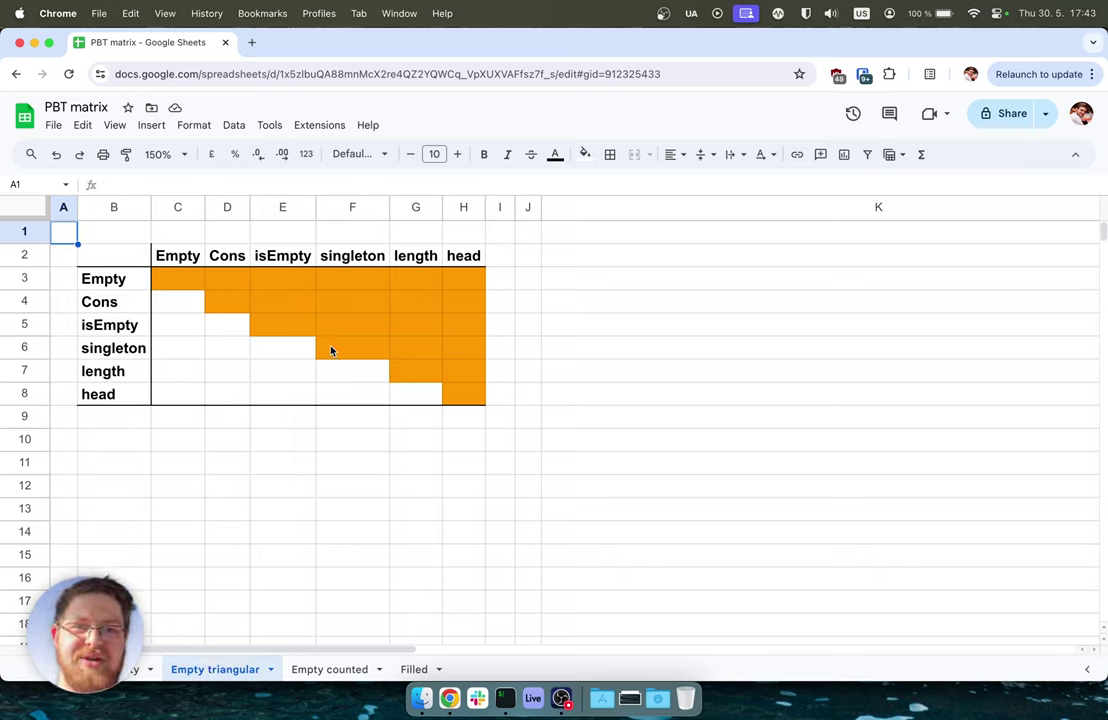
click(180, 280)
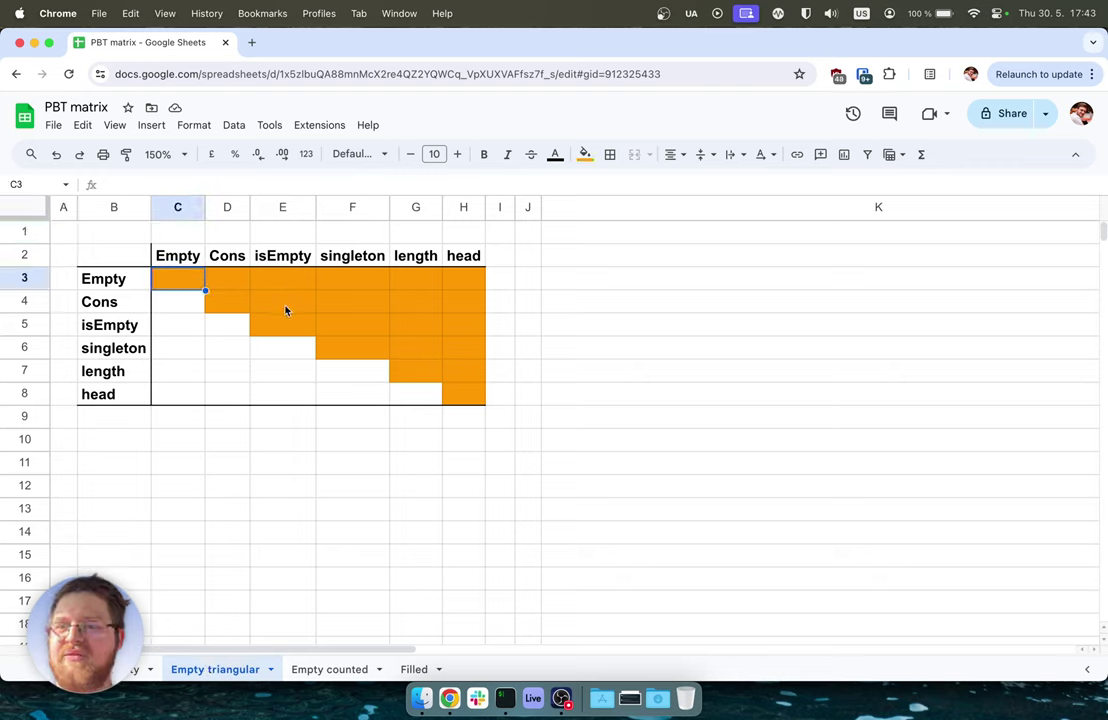
click(228, 300)
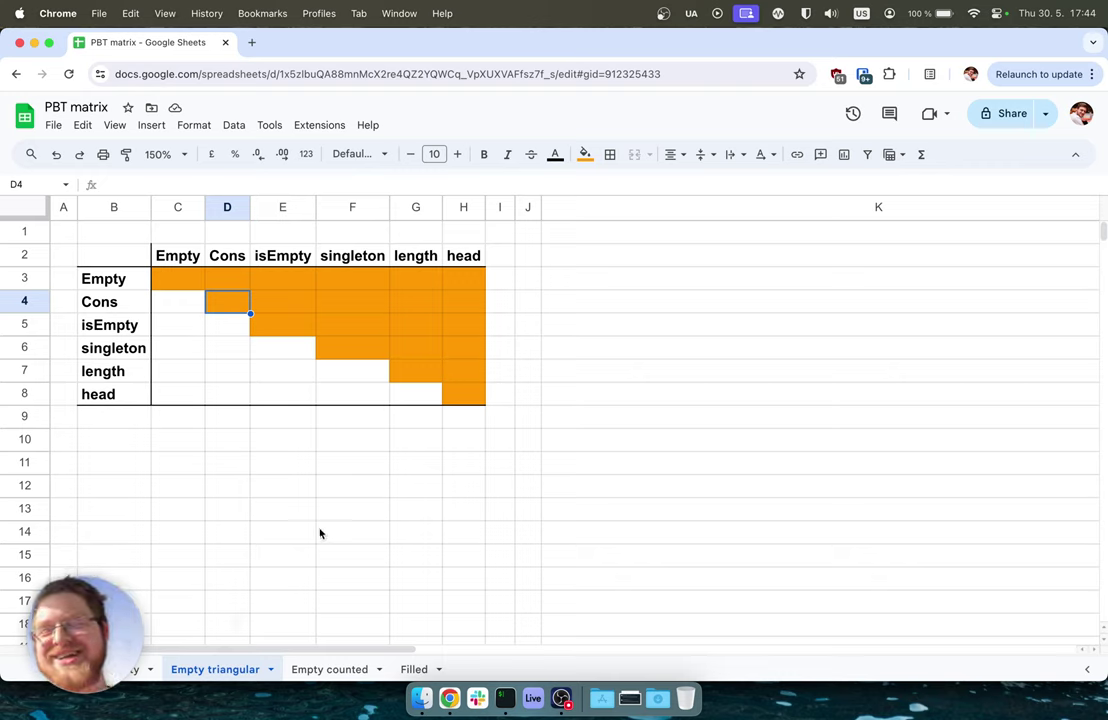
click(129, 282)
click(226, 252)
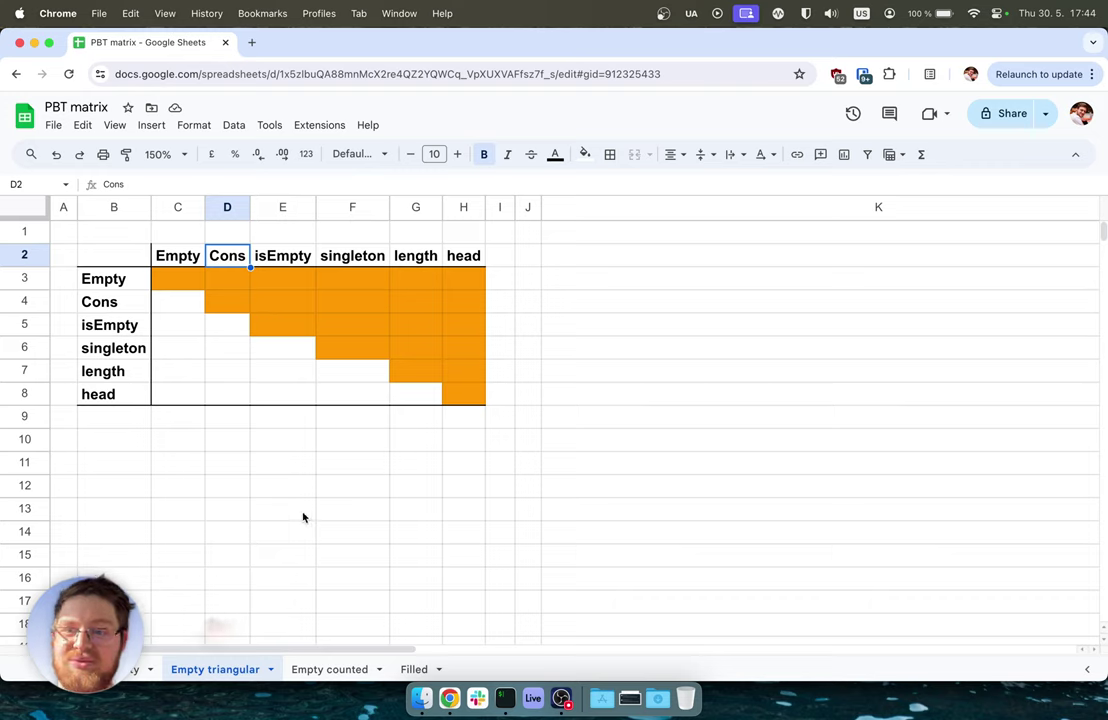
On the Empty counted sheet, trace cell 7 (length × Empty) to property len(Empty) == 0
click(335, 667)
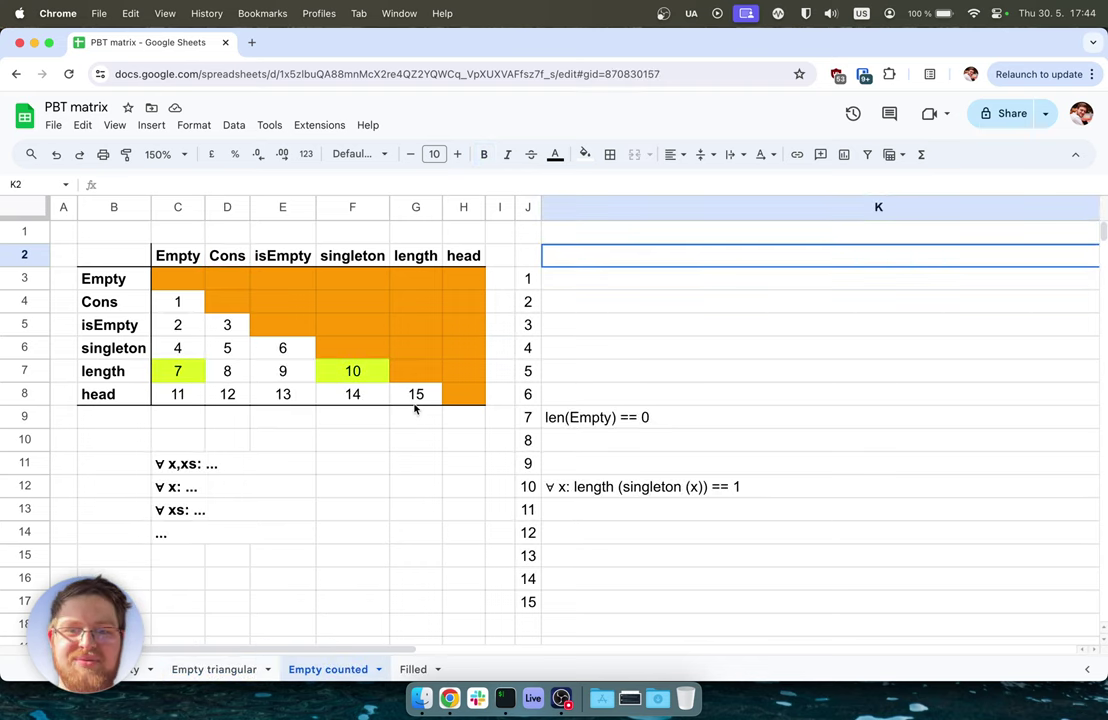
click(113, 371)
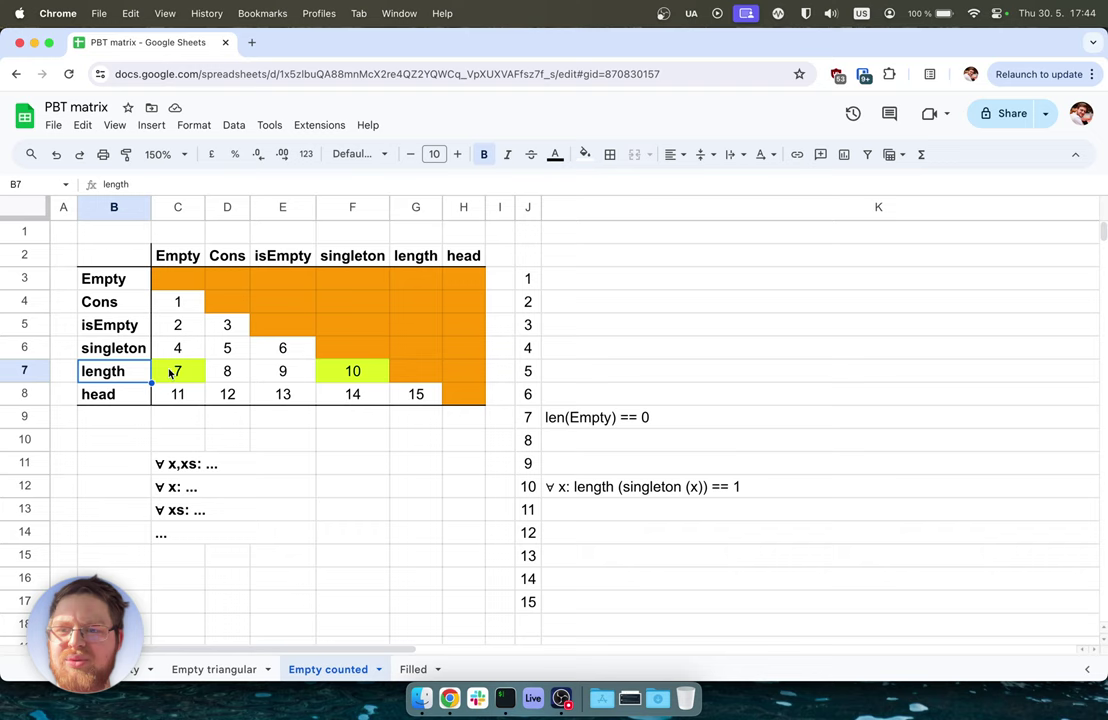
click(178, 371)
click(173, 258)
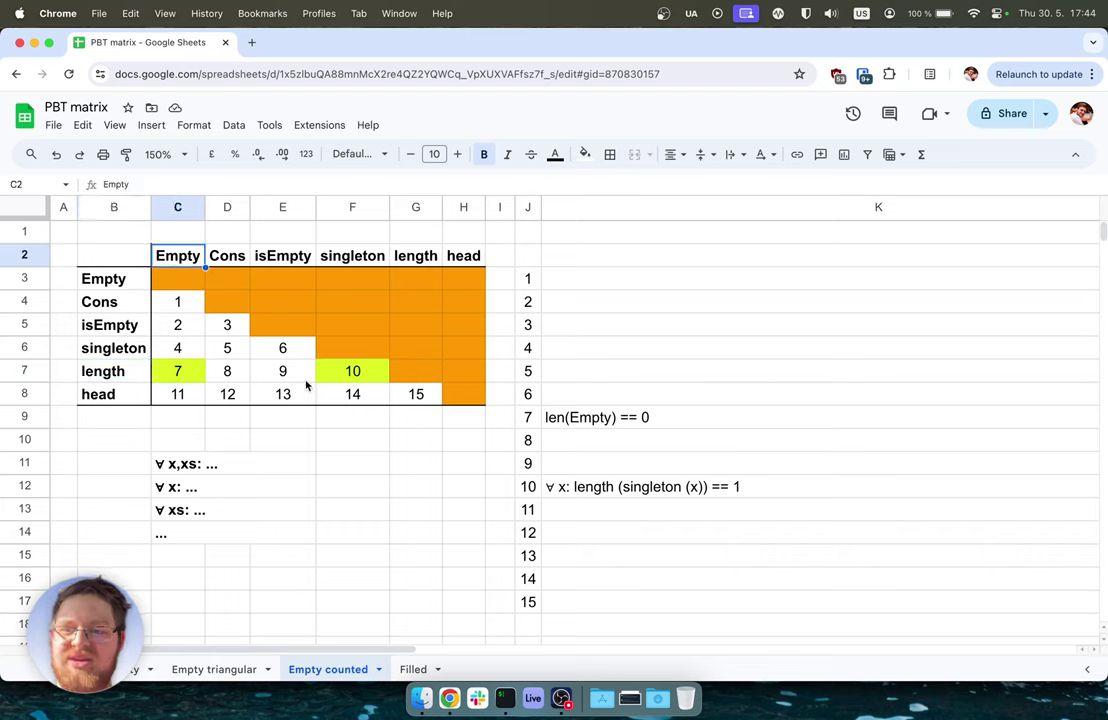
click(657, 415)
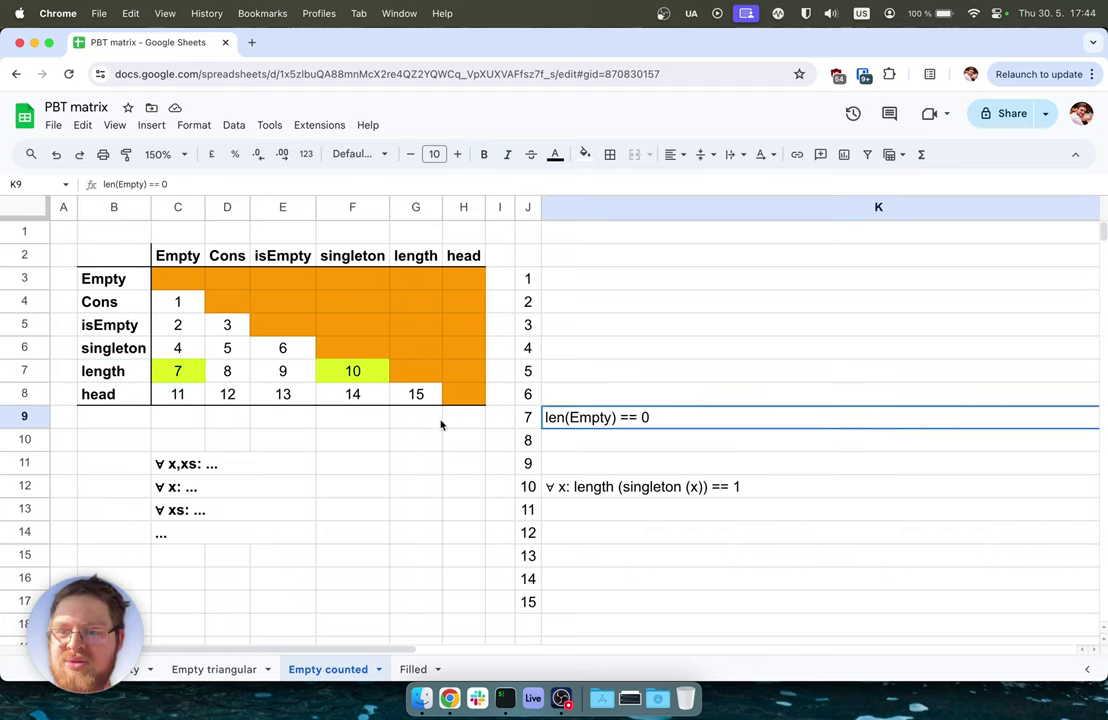
Examine cell 10 (length × singleton), its property text, and the empty slot for property 11
click(346, 373)
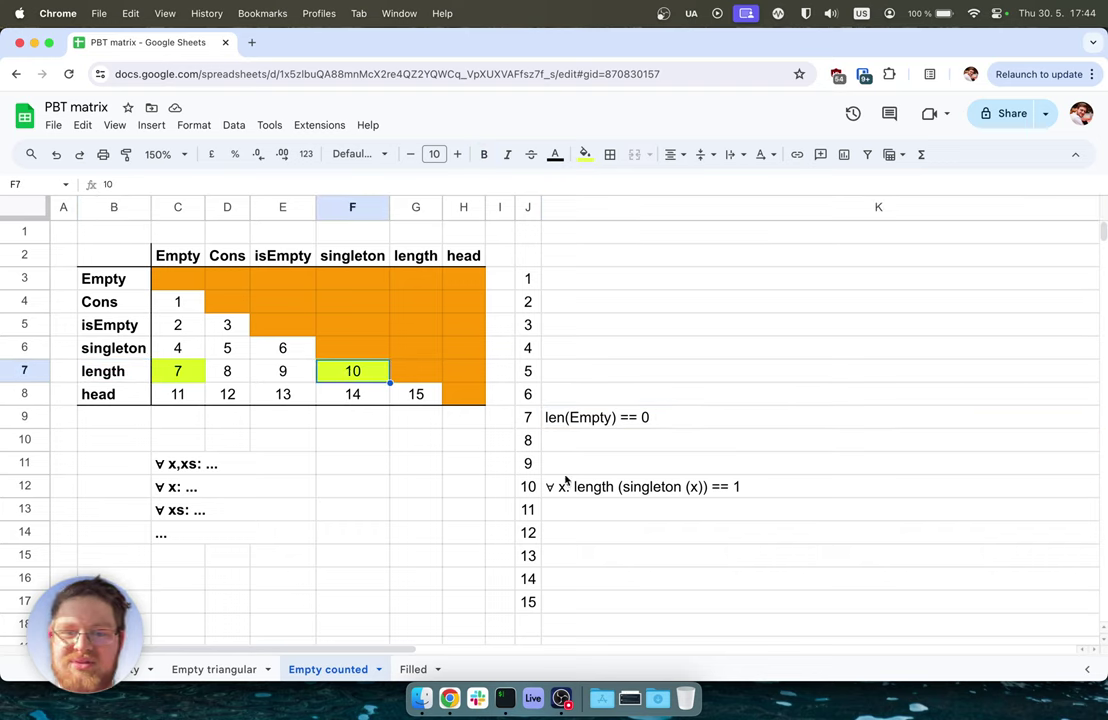
click(633, 490)
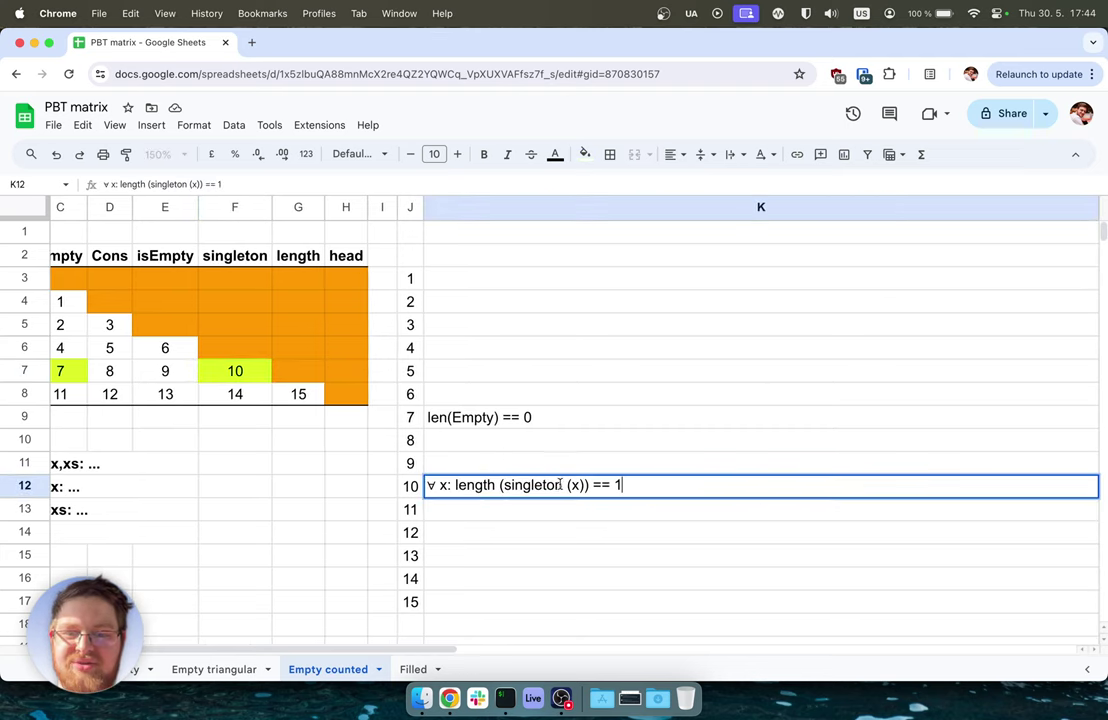
double_click(584, 485)
double_click(575, 485)
click(575, 485)
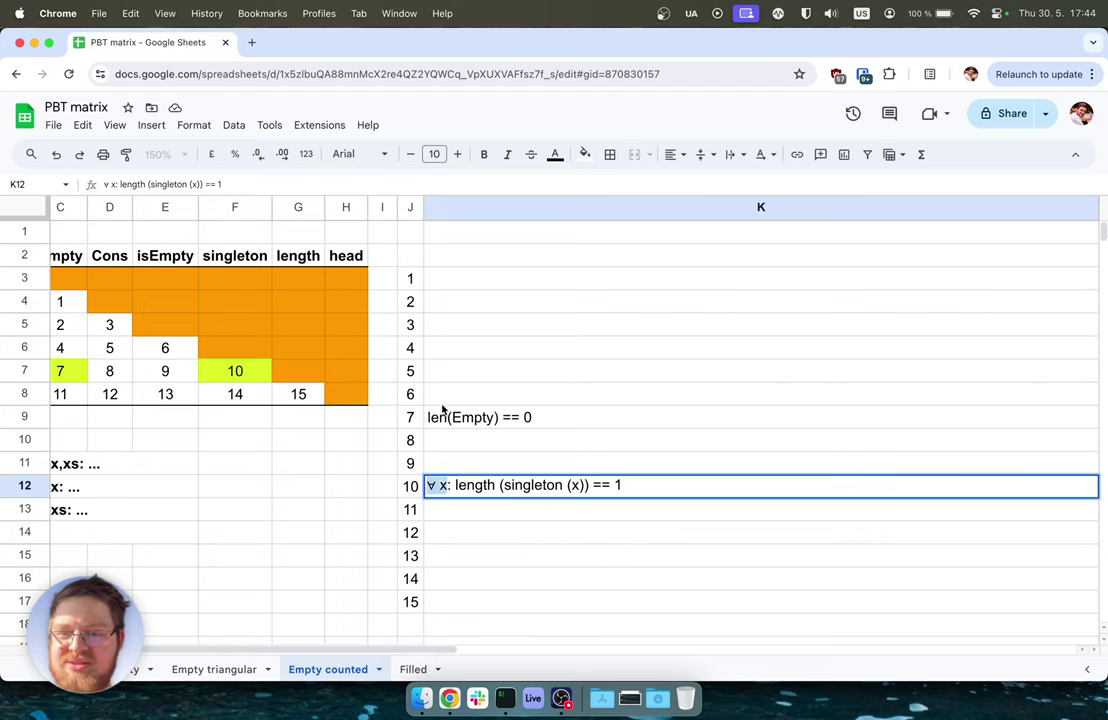
click(443, 417)
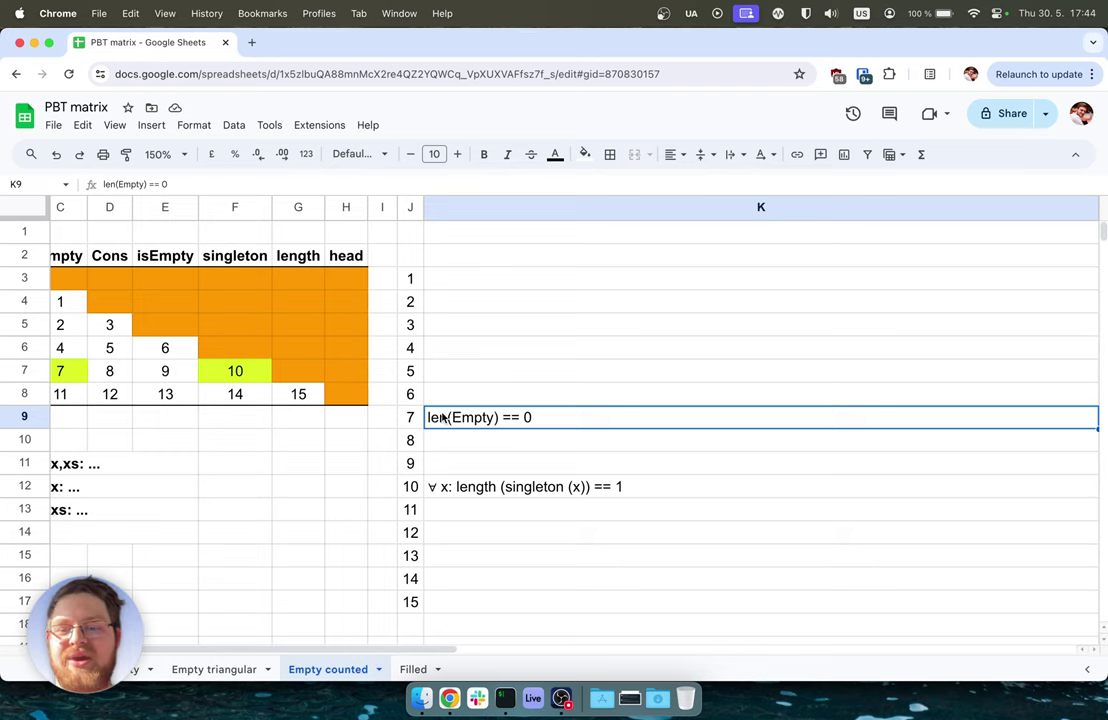
click(448, 487)
click(452, 516)
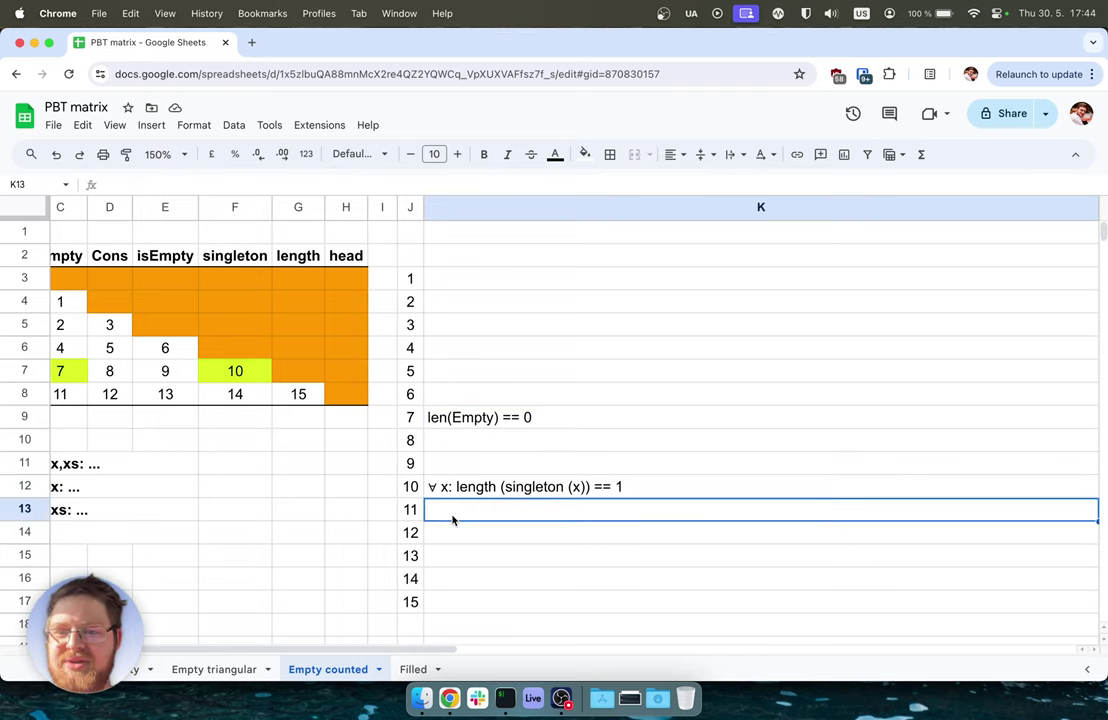
Select the numbered lower triangle from cell 15 to cell 1, then view the Filled sheet
scroll(452, 519, left, 3)
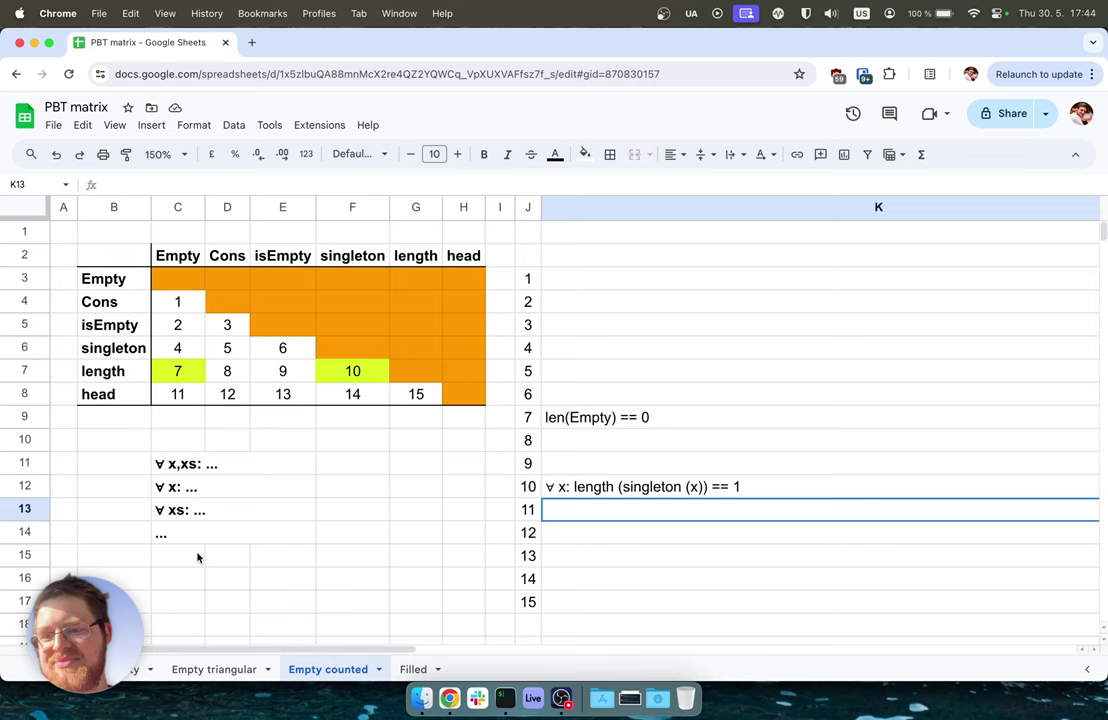
click(415, 396)
drag(415, 396, 178, 303)
click(178, 301)
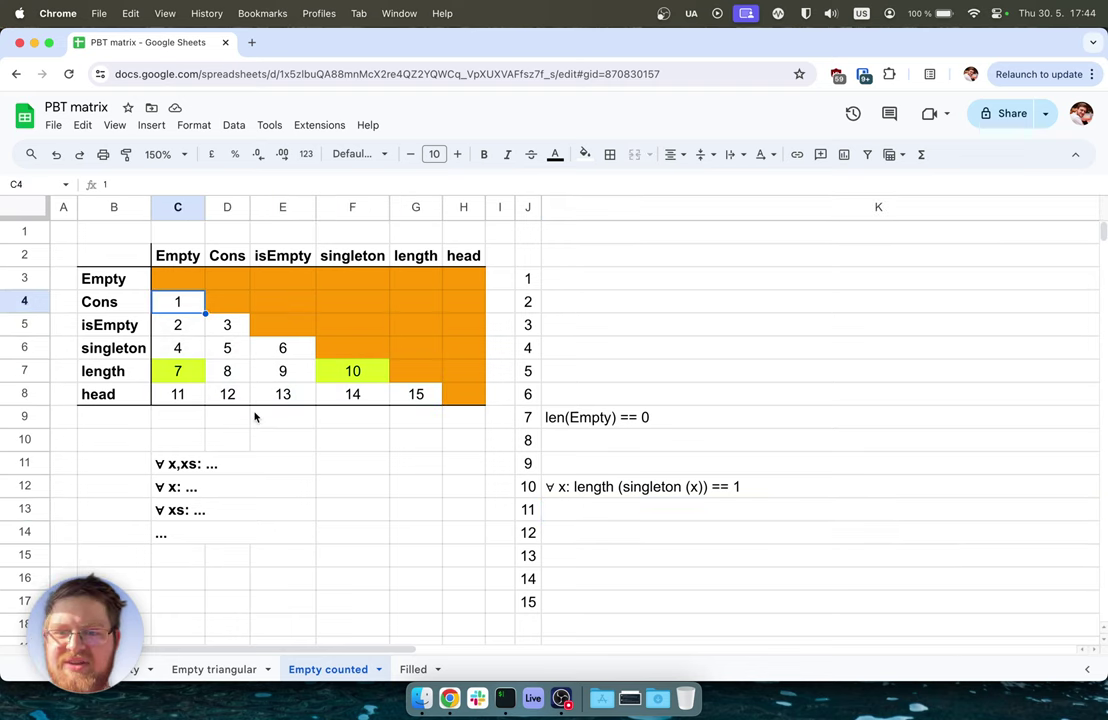
click(412, 669)
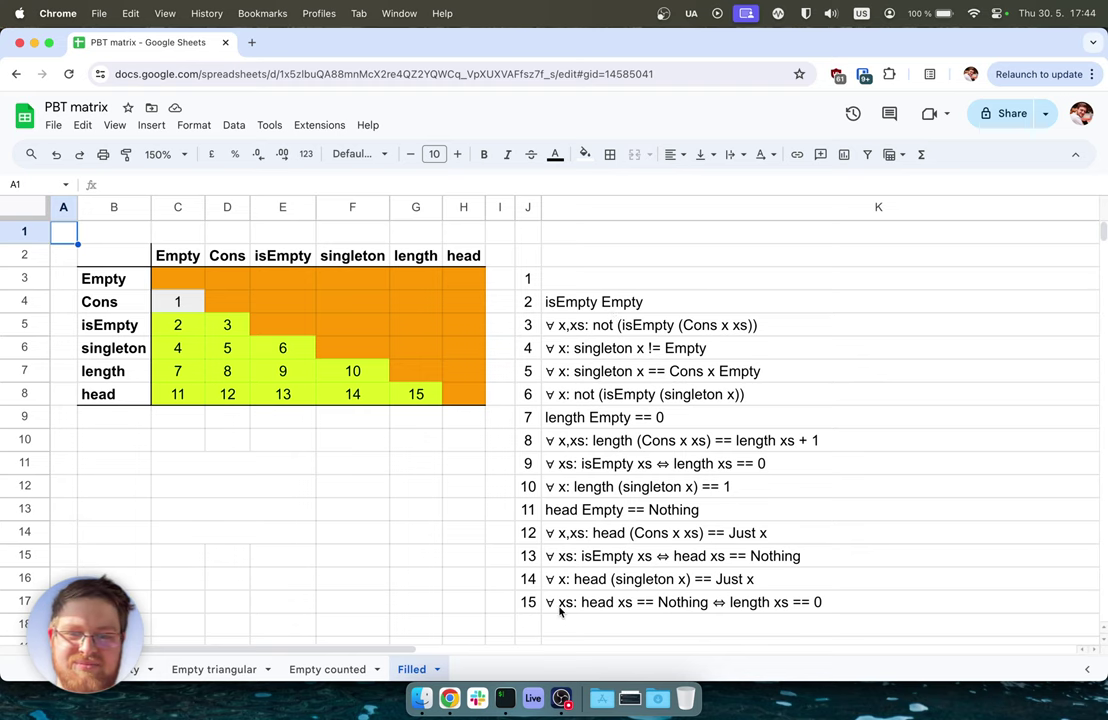
drag(561, 603, 560, 279)
click(578, 266)
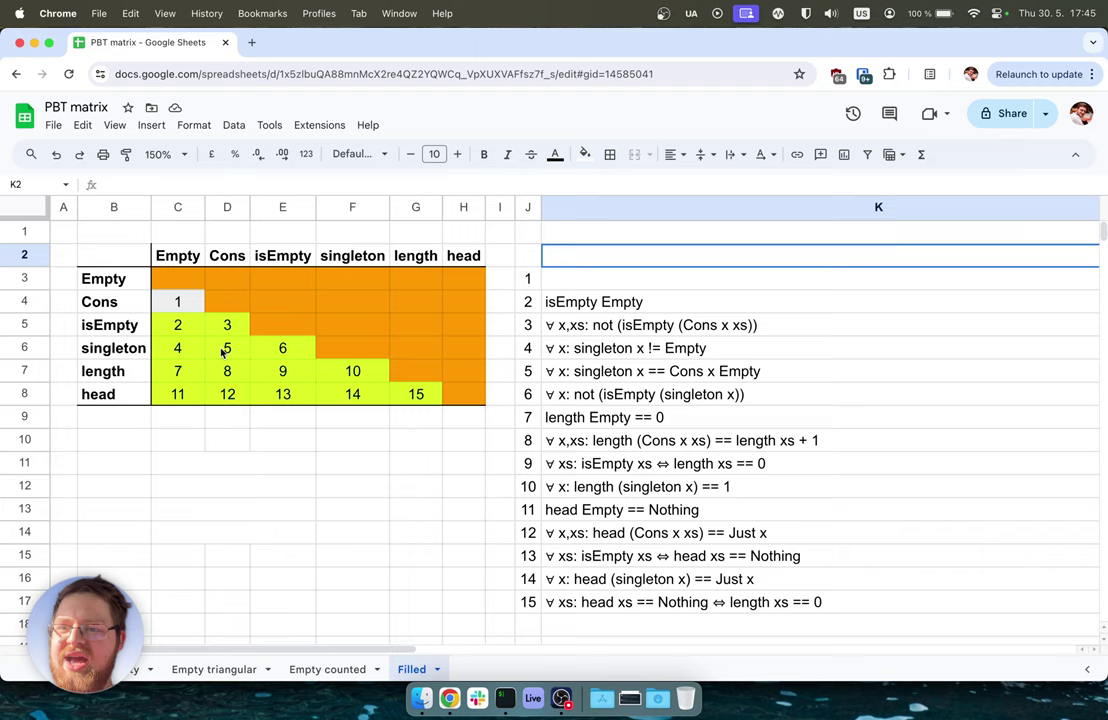
click(180, 441)
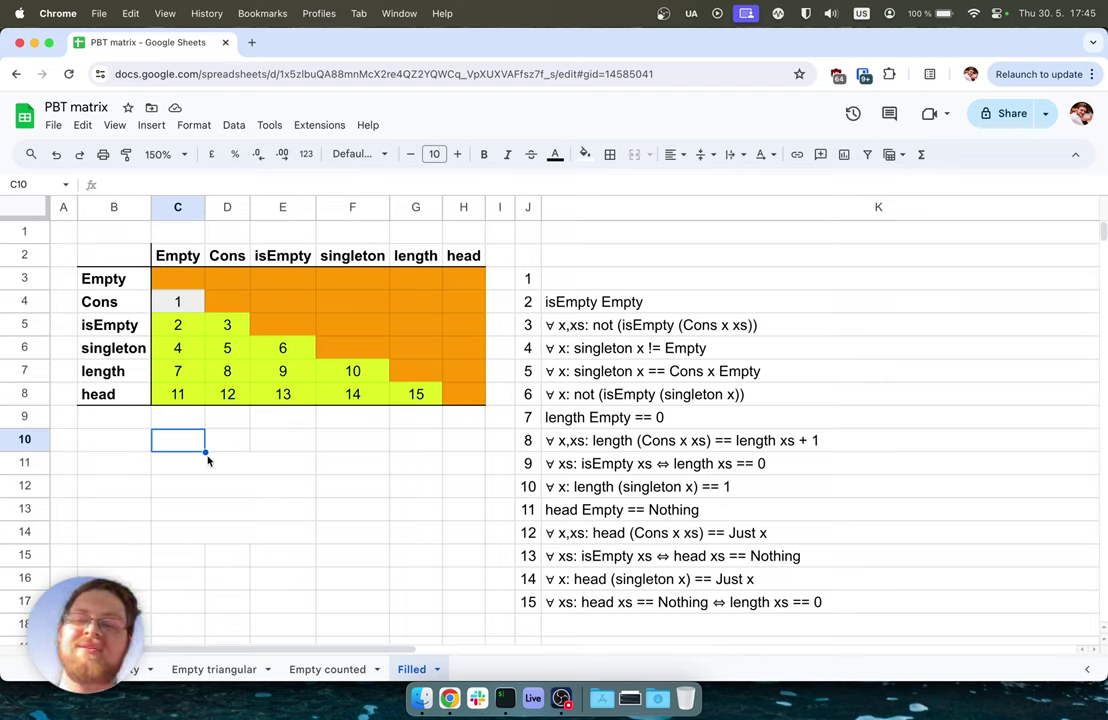
click(191, 422)
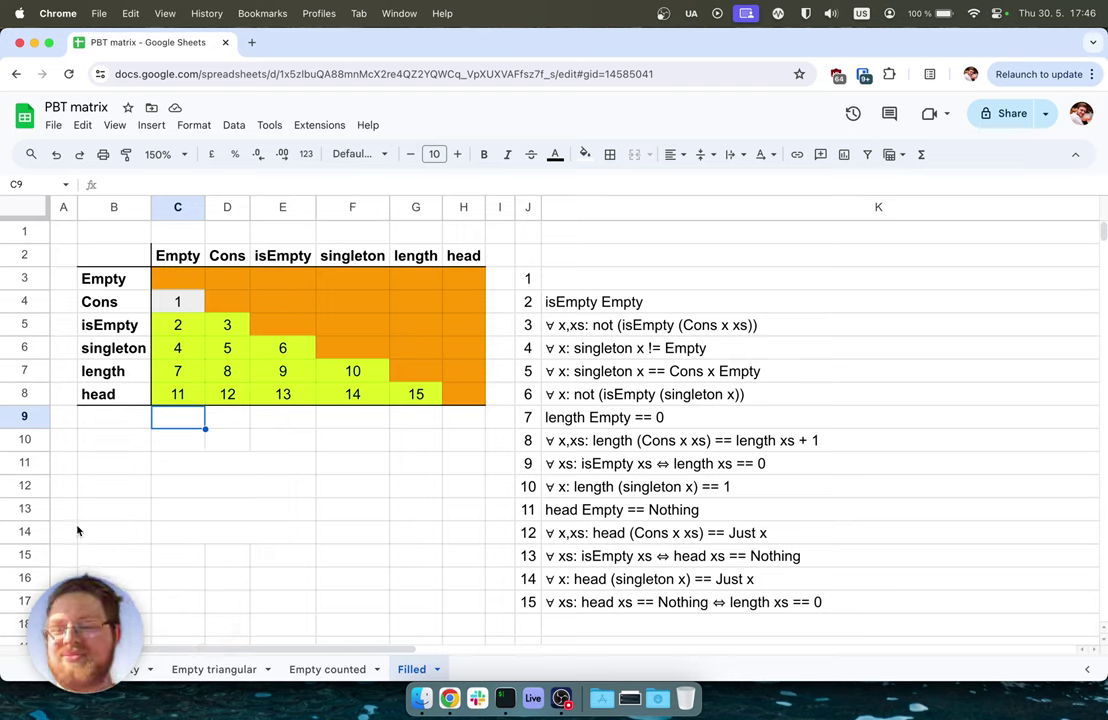
click(296, 355)
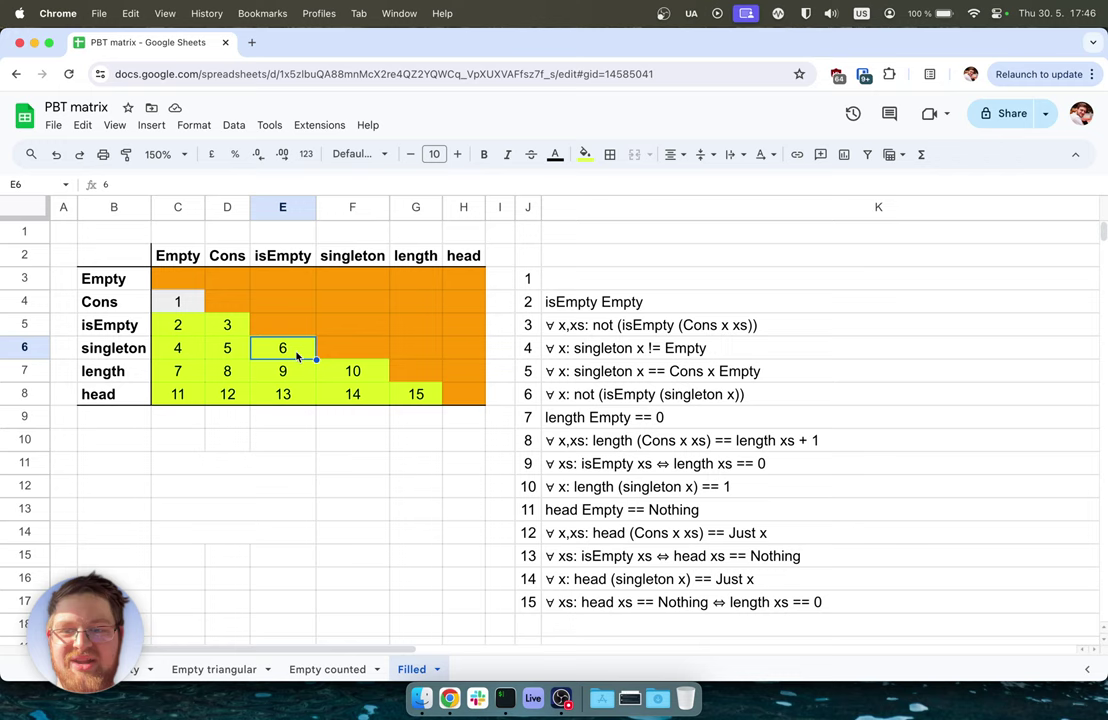